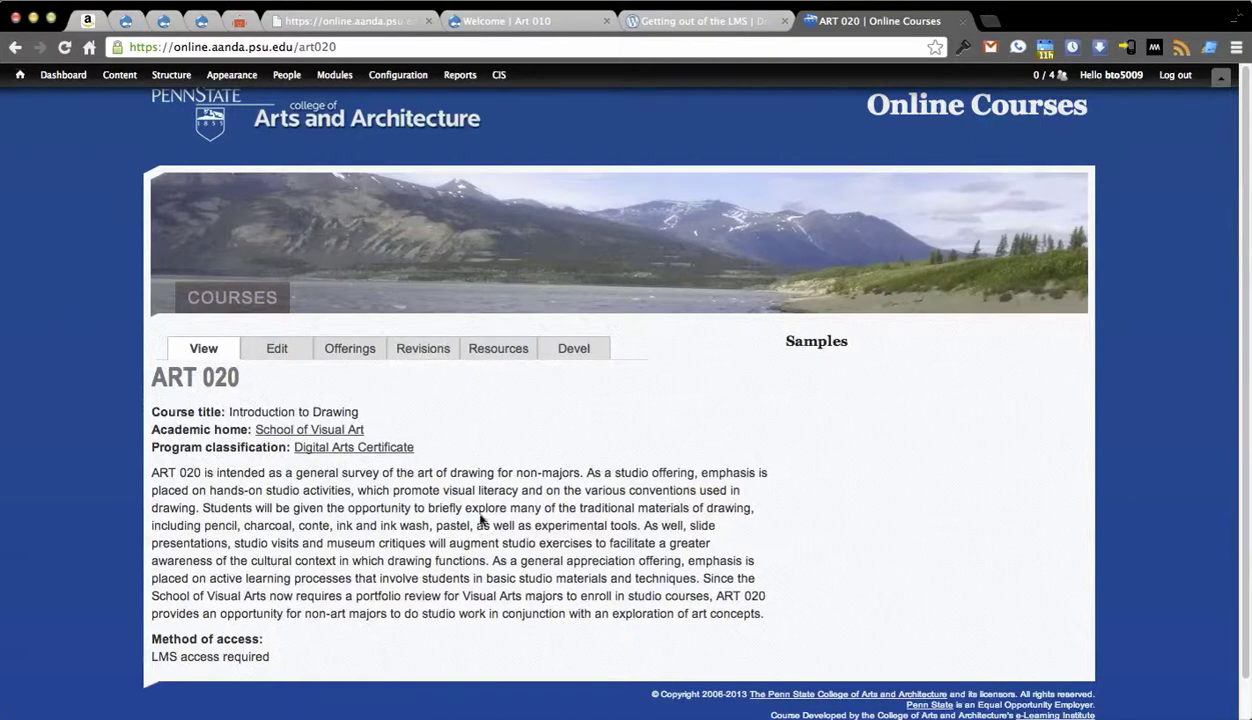
Step: Open the list of offerings for the ART 020 course
drag(152, 376, 224, 378)
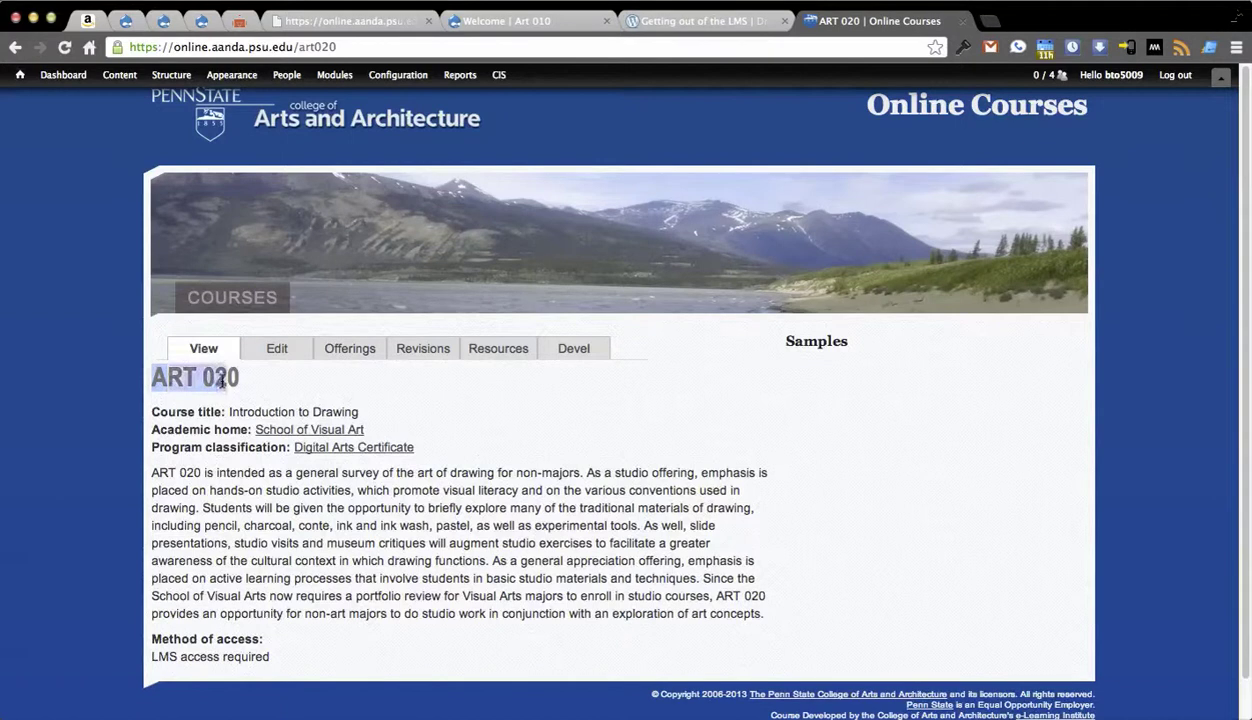
click(252, 385)
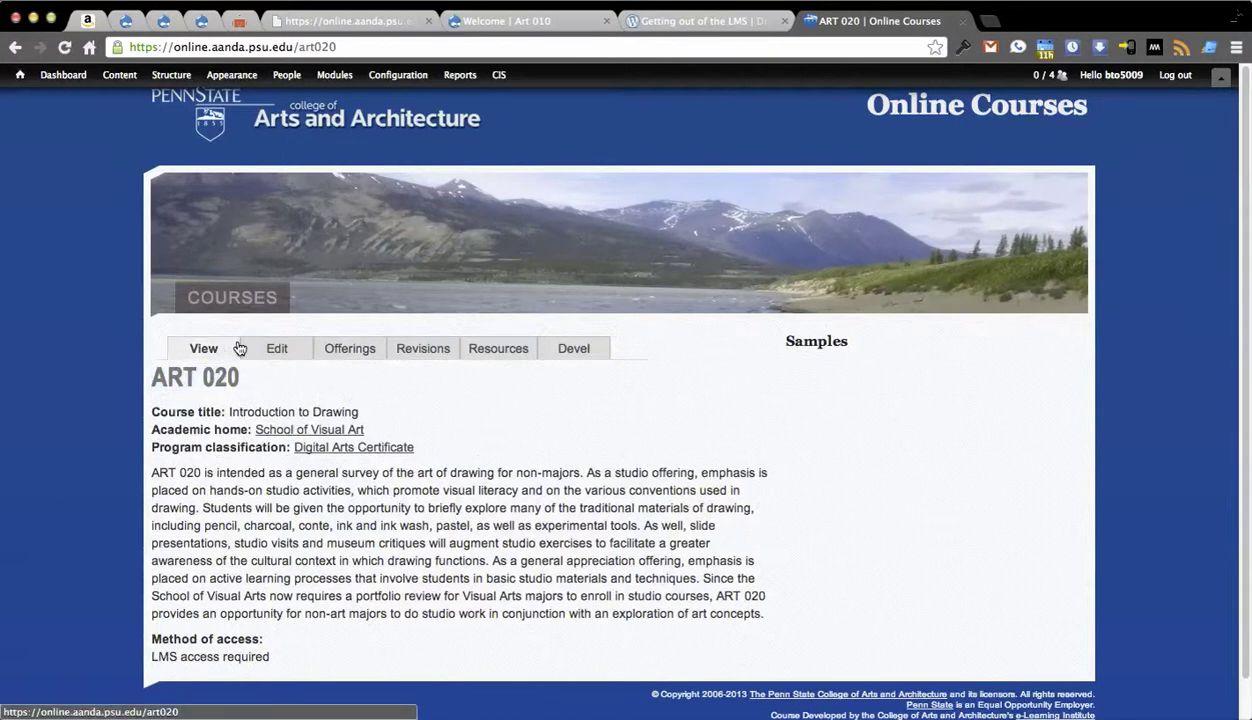
click(350, 350)
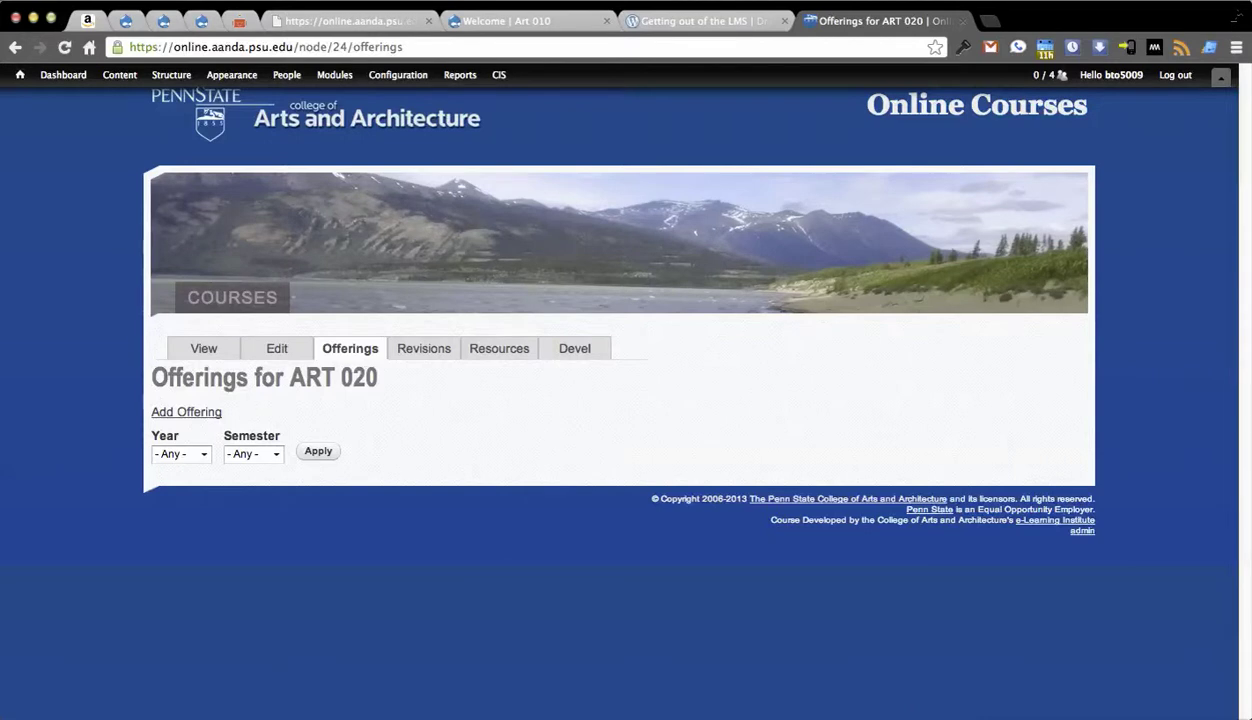
Step: Switch to the image editor and examine the LMS diagram through to the services connected to Online
key(super+Tab)
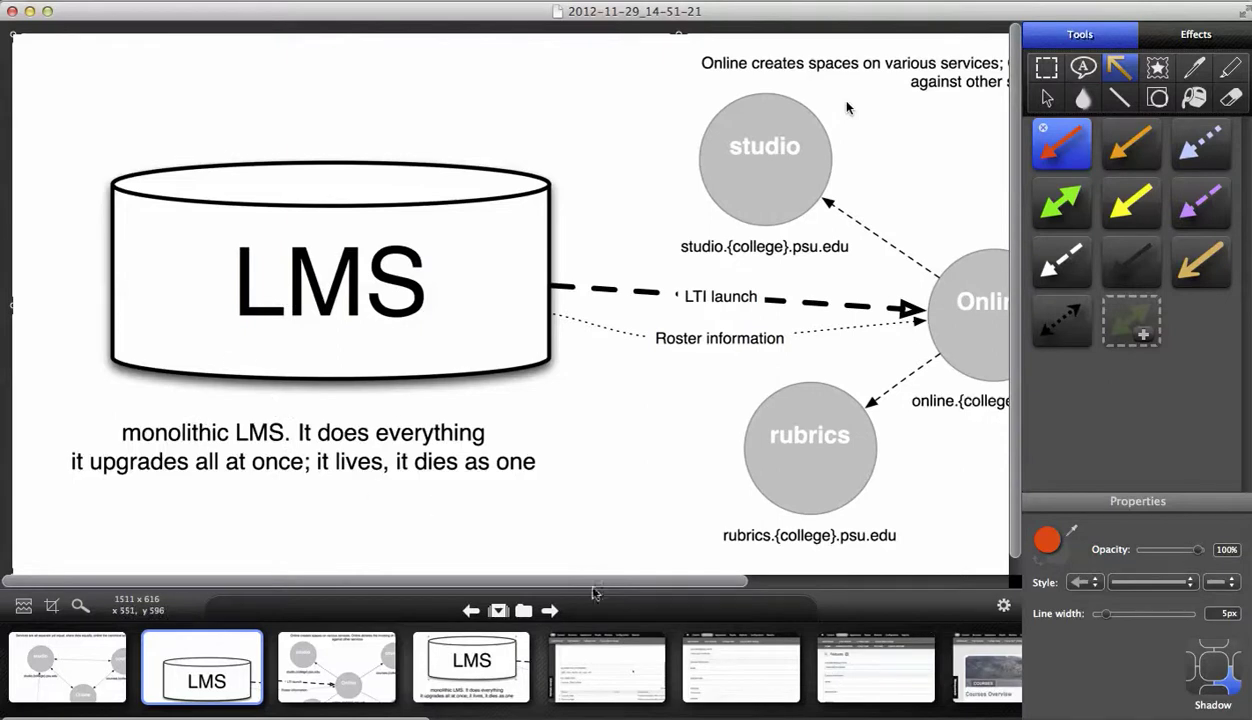
drag(585, 578, 895, 582)
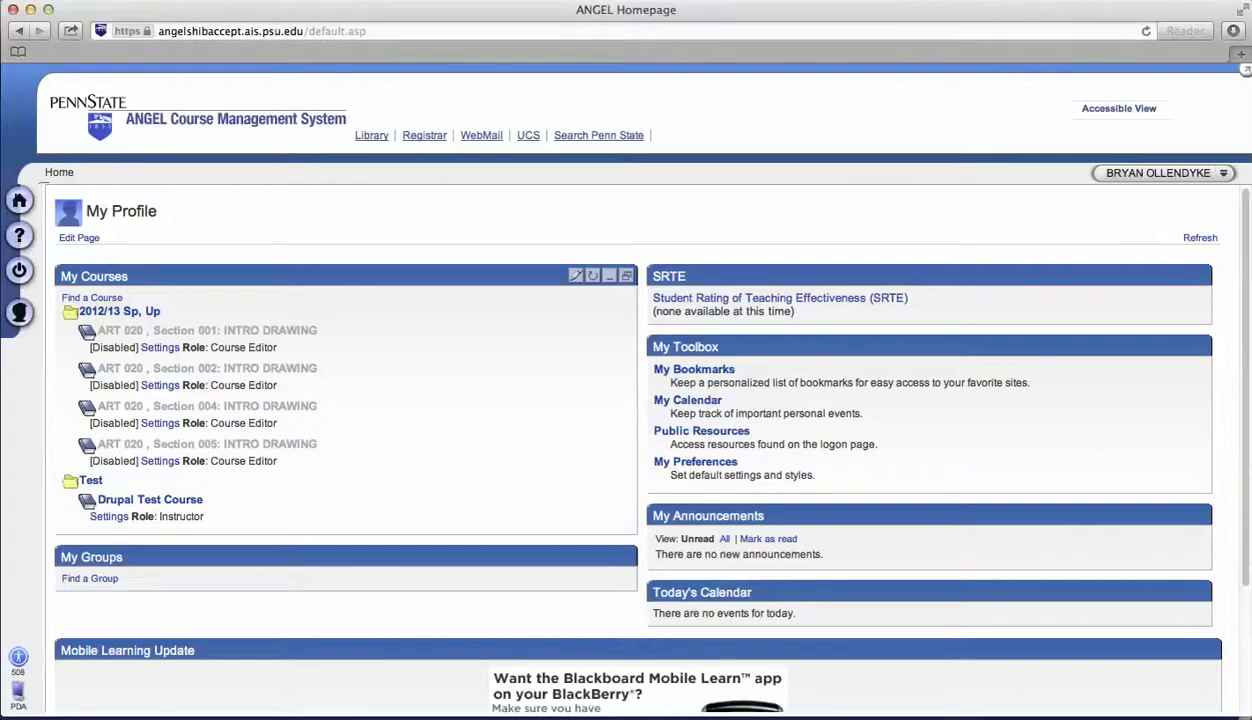
Step: In ANGEL, open ART 020 Section 005, view the Access ELMS link's settings, and launch that link
click(224, 442)
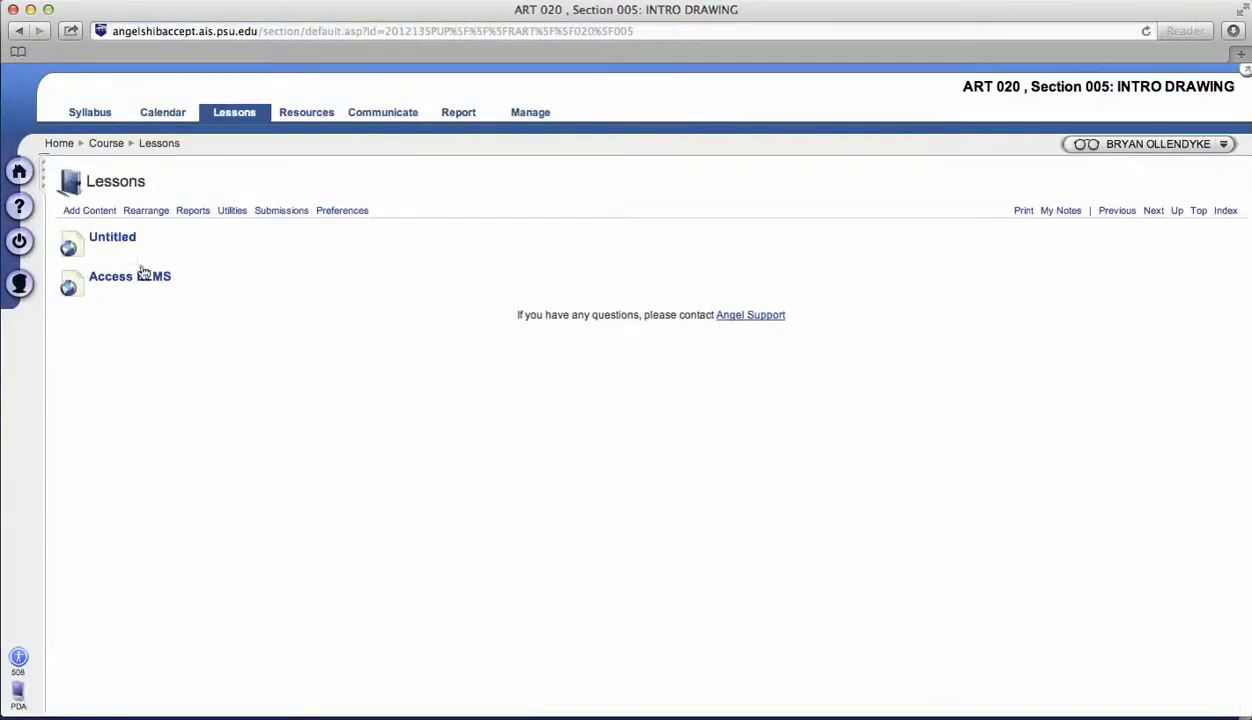
mouse_move(106, 296)
click(265, 473)
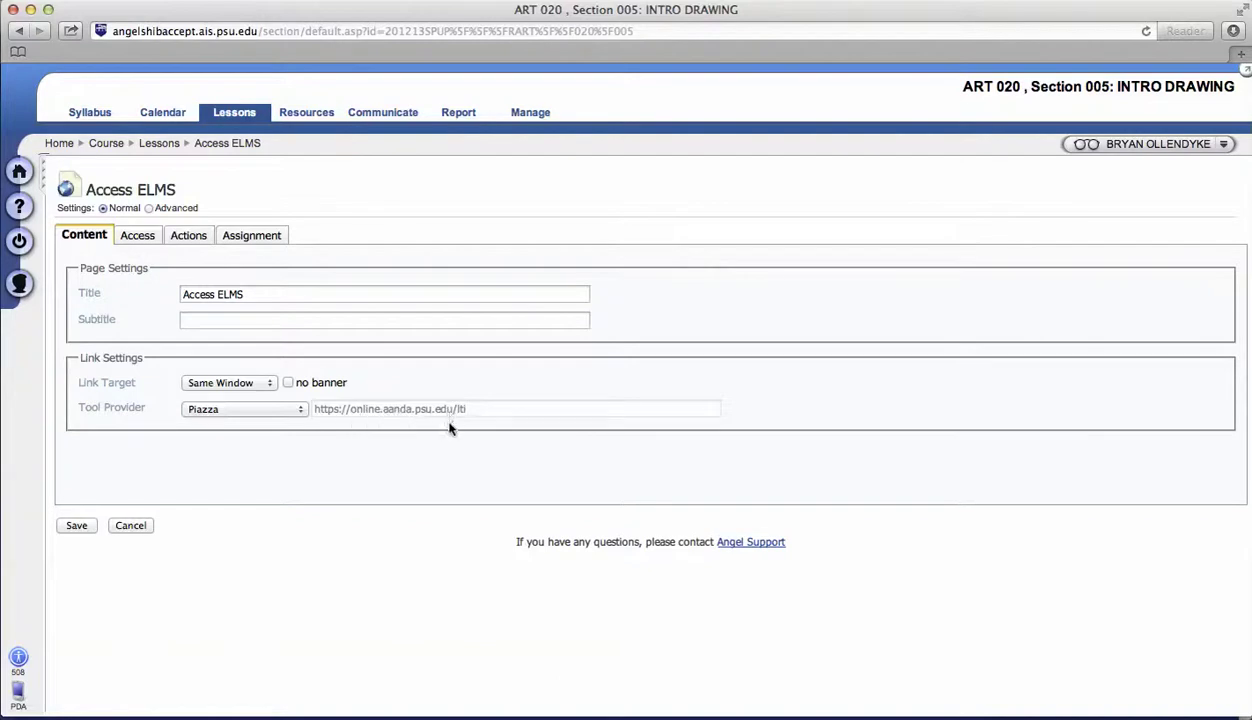
click(230, 148)
click(975, 321)
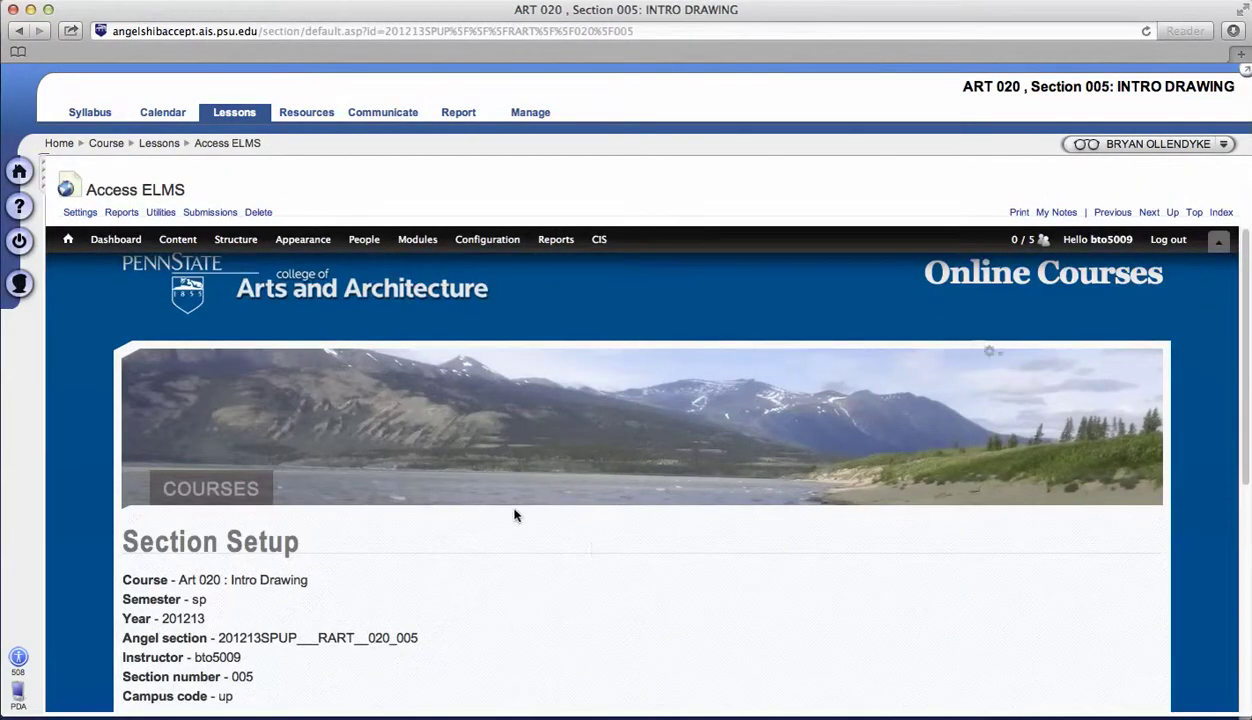
Step: Create the section's course from Section Setup with Course Instructional Flow as the service
scroll(645, 441, down, 5)
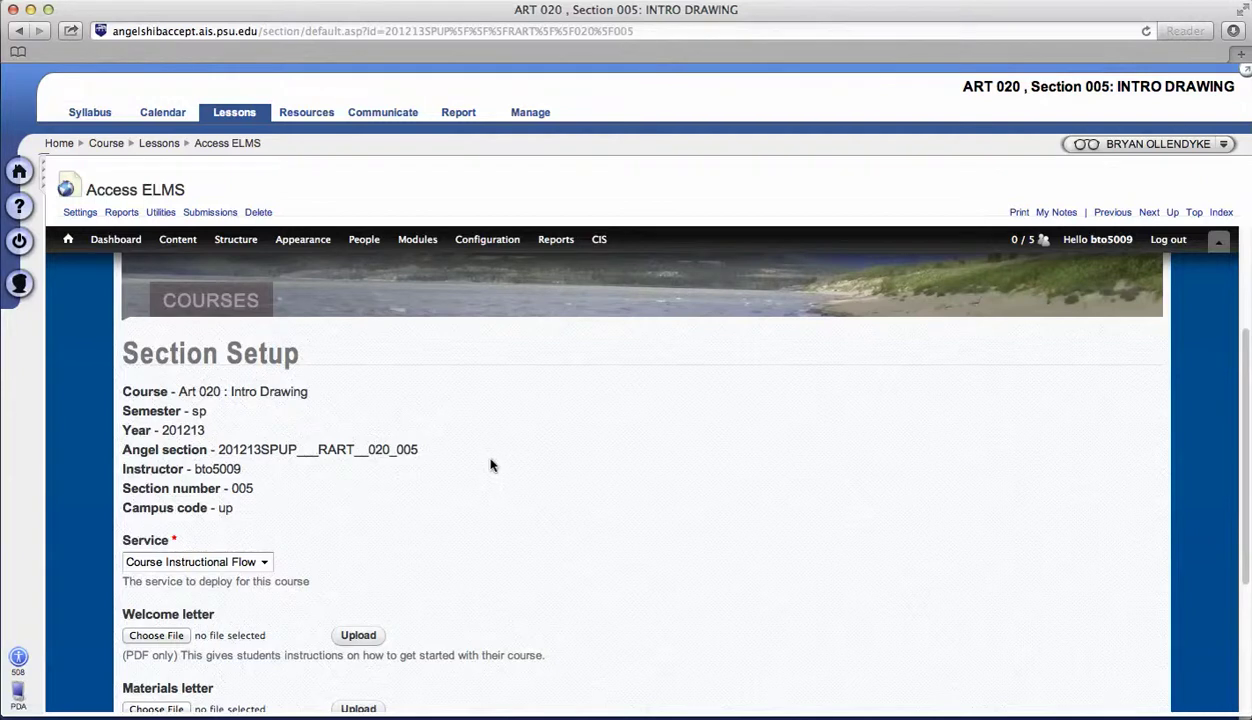
scroll(490, 465, down, 5)
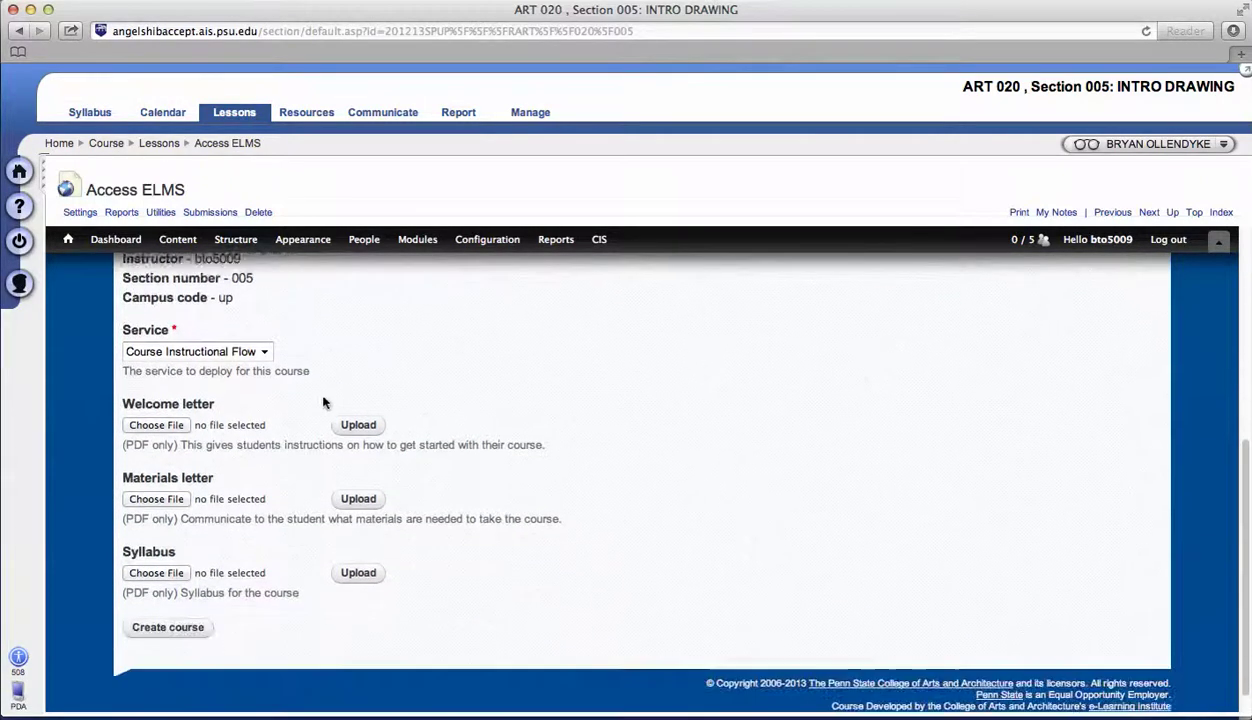
scroll(240, 440, up, 2)
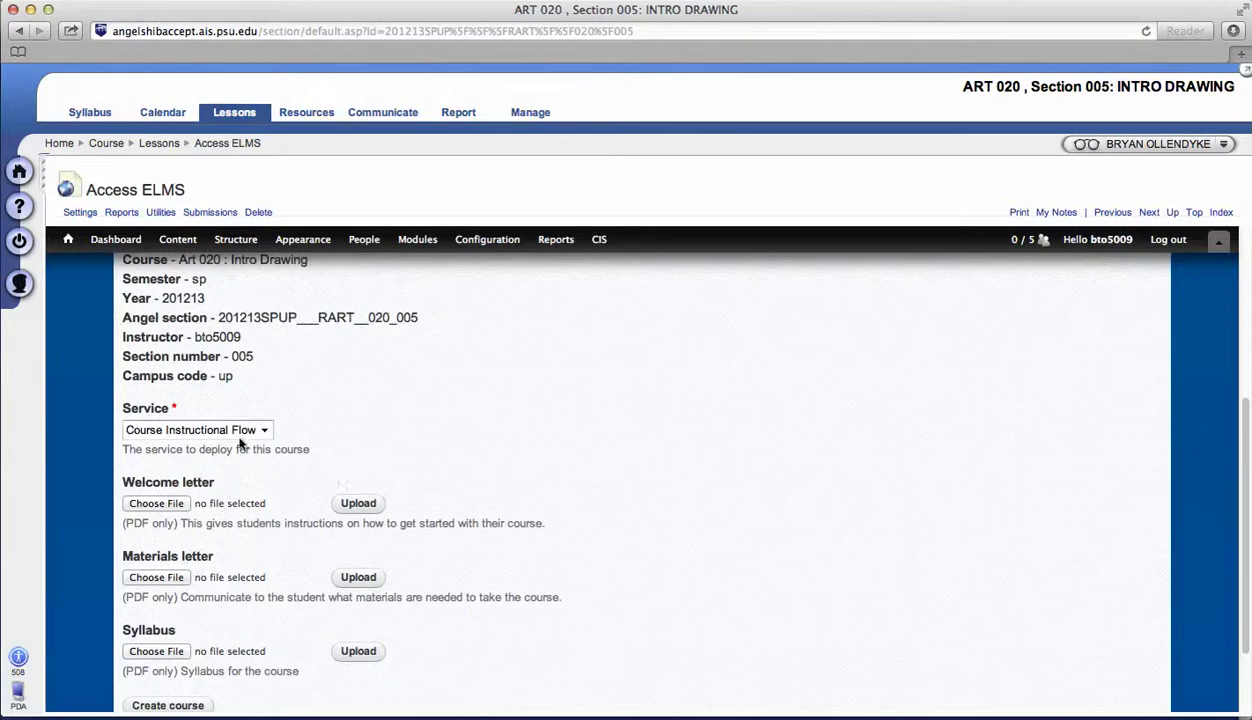
click(240, 430)
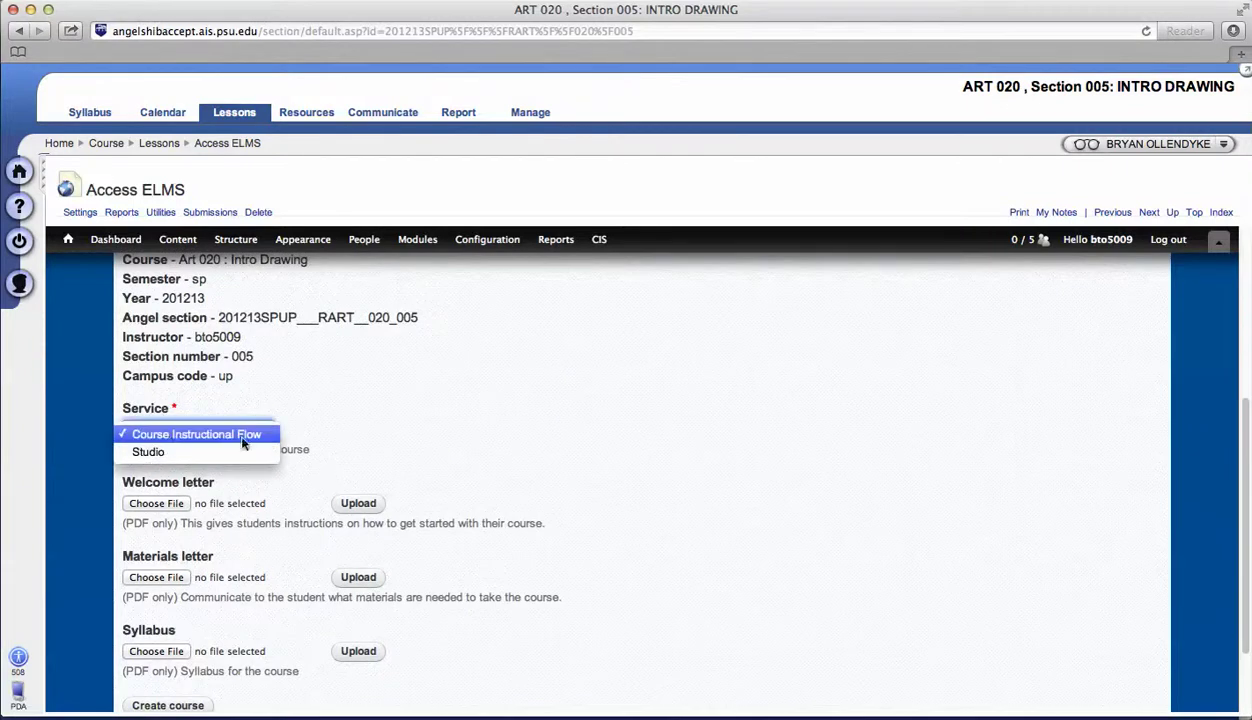
click(242, 436)
scroll(300, 430, down, 3)
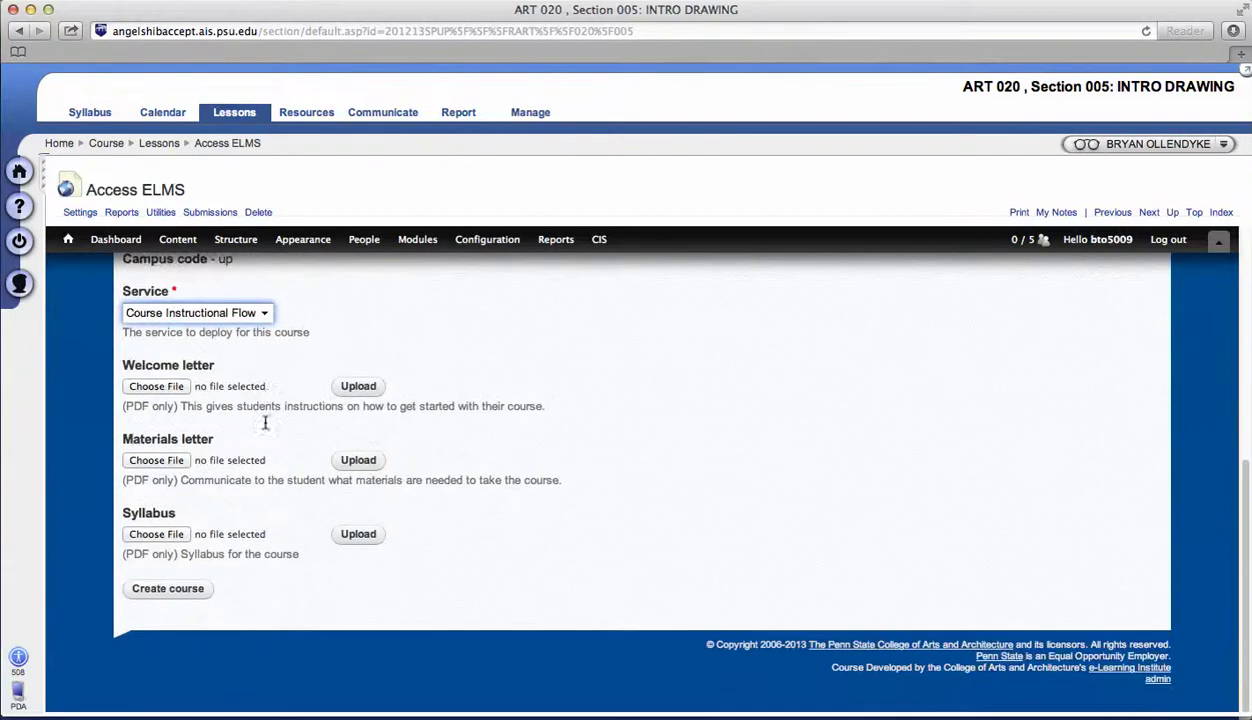
click(161, 590)
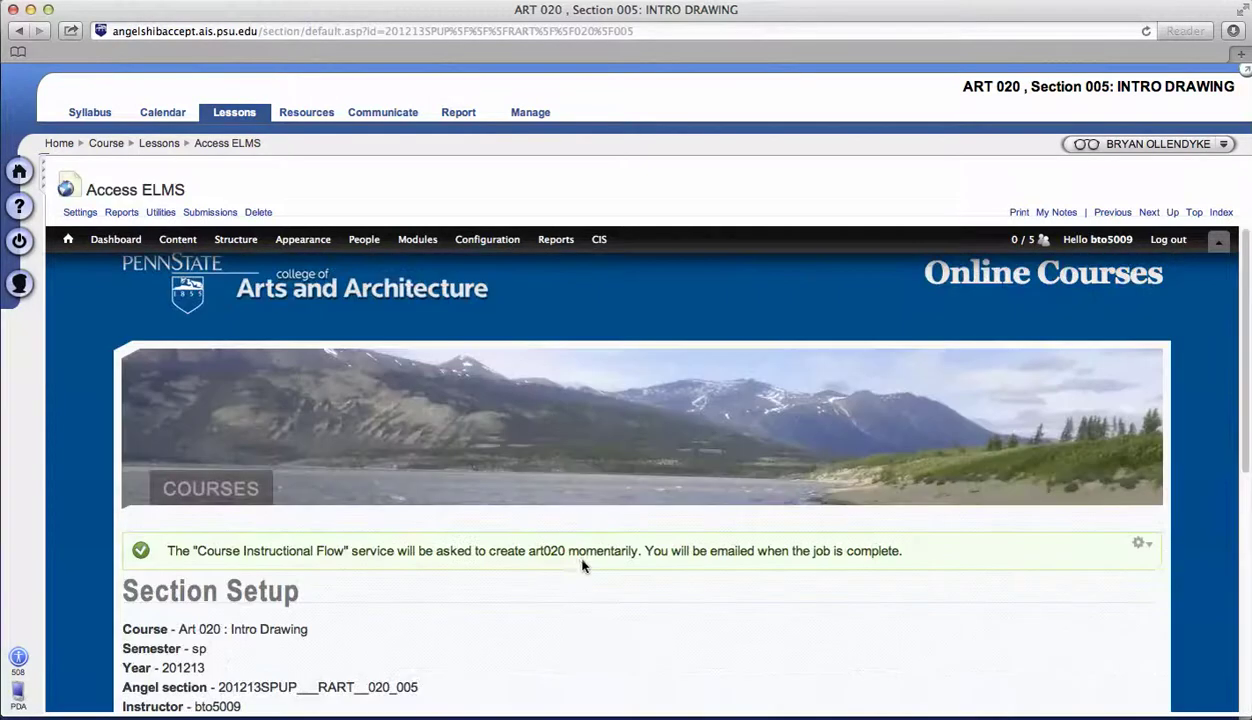
Step: Review the submitted section details and the services available to deploy for the course
scroll(573, 553, down, 1)
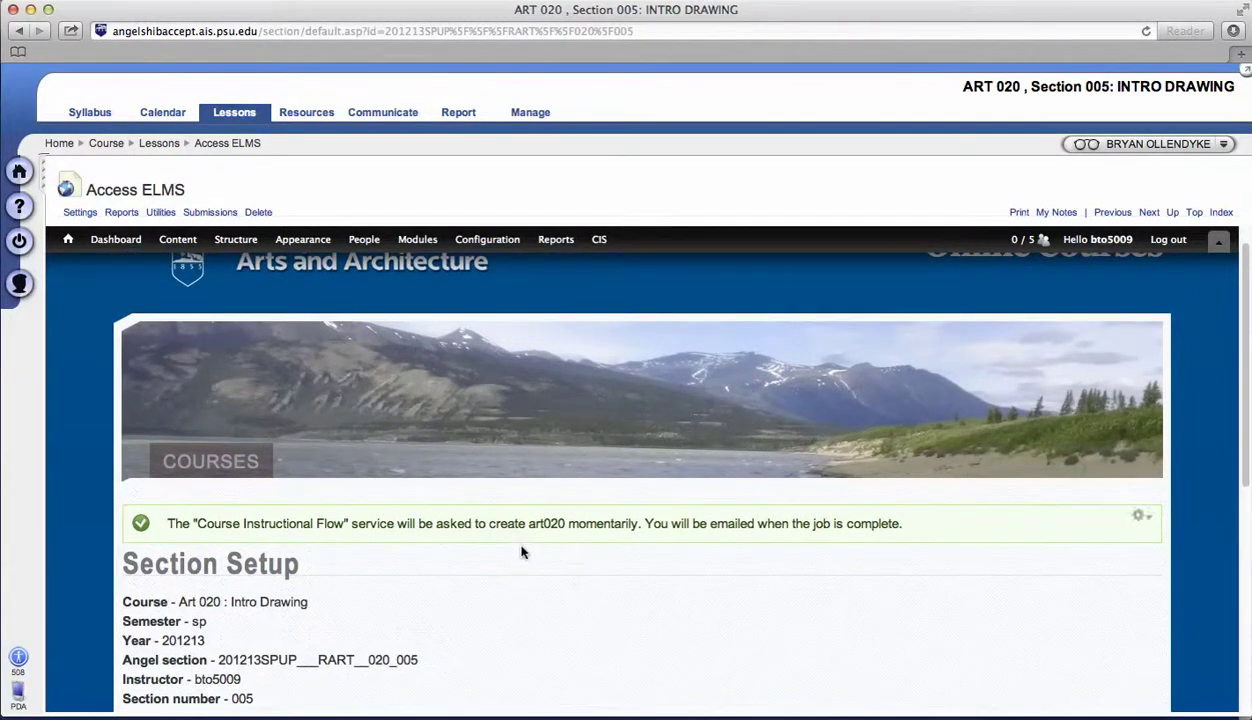
scroll(490, 573, down, 1)
scroll(490, 573, down, 2)
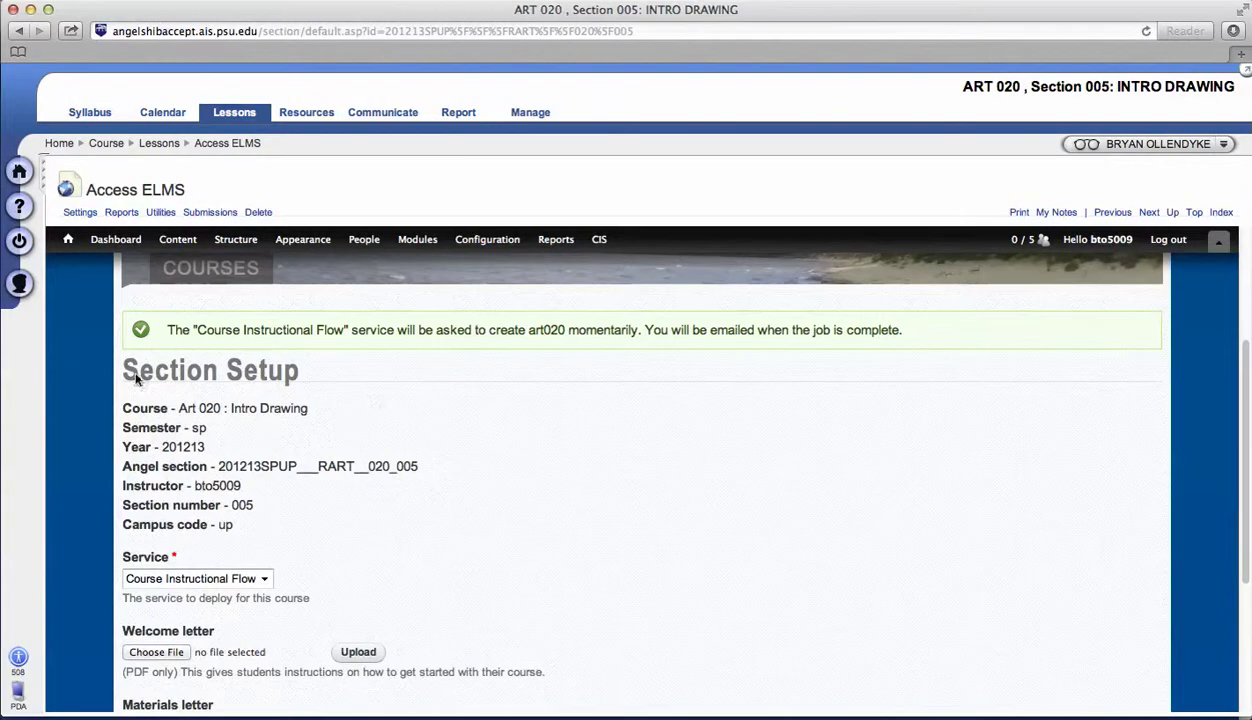
click(258, 579)
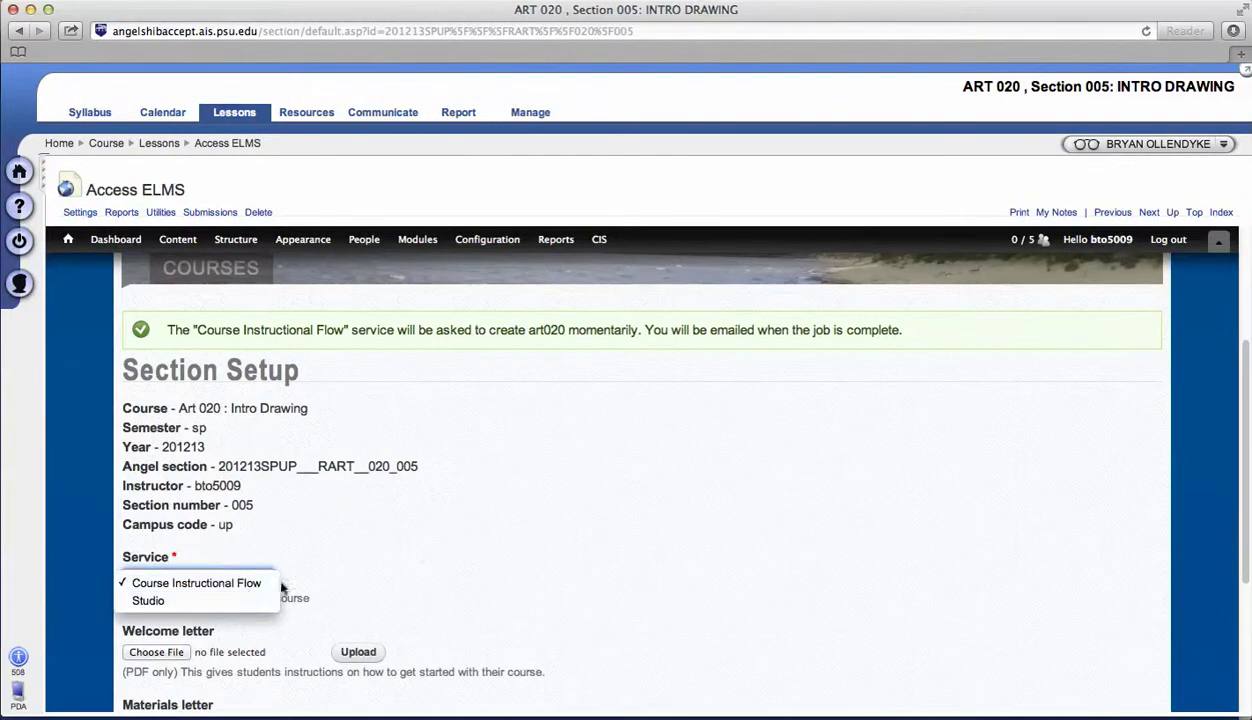
click(504, 549)
click(272, 580)
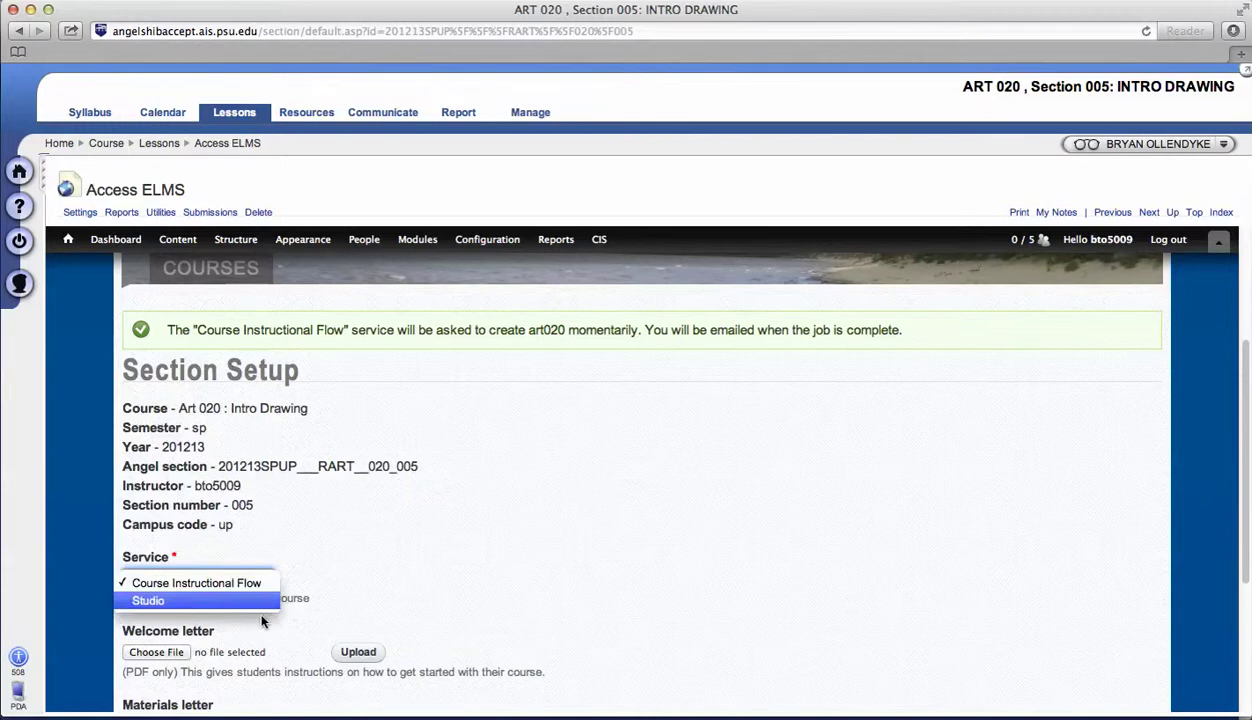
click(484, 567)
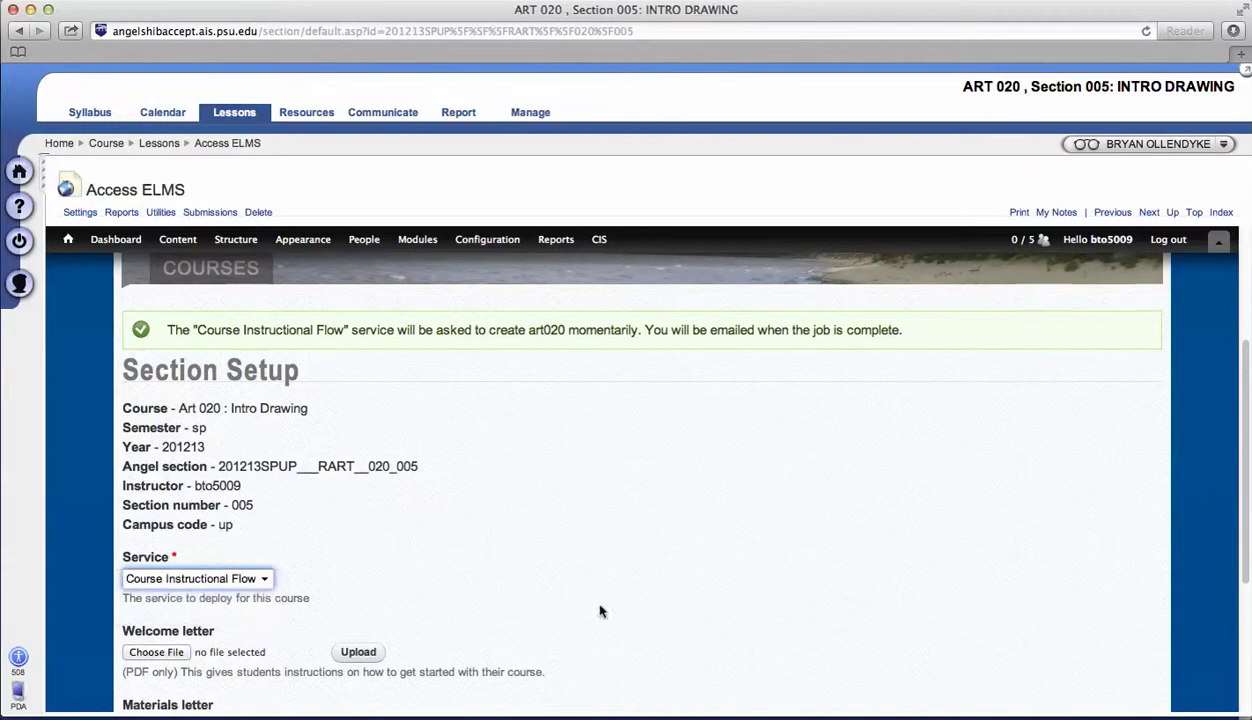
scroll(521, 533, up, 2)
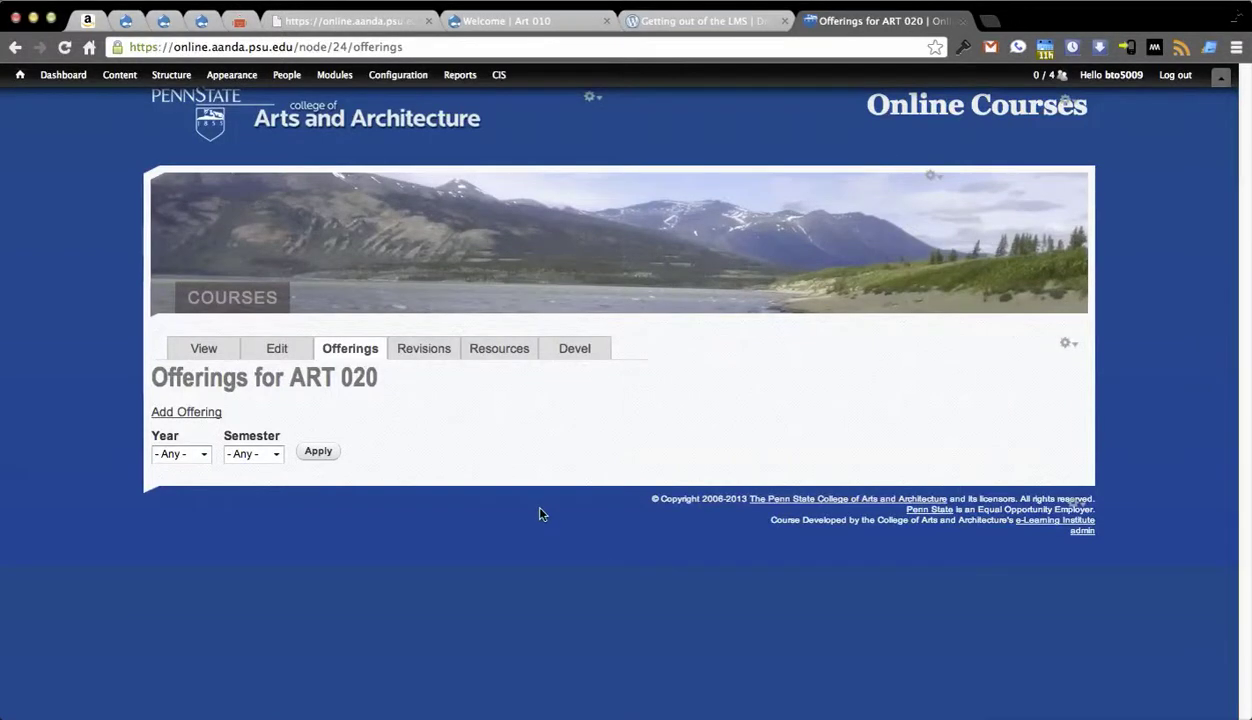
Step: Switch to Chrome, reload the ART 020 offerings, and inspect section 005's setup, access dates and teachers in its edit form
key(super+r)
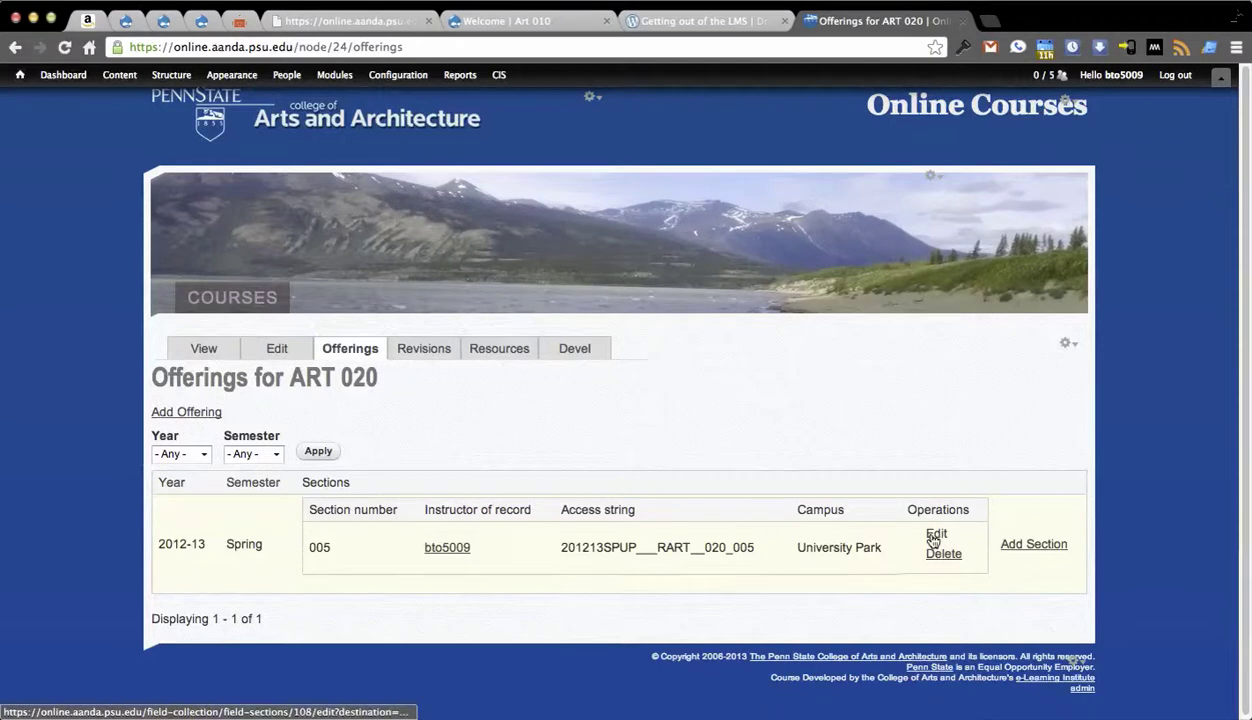
click(934, 536)
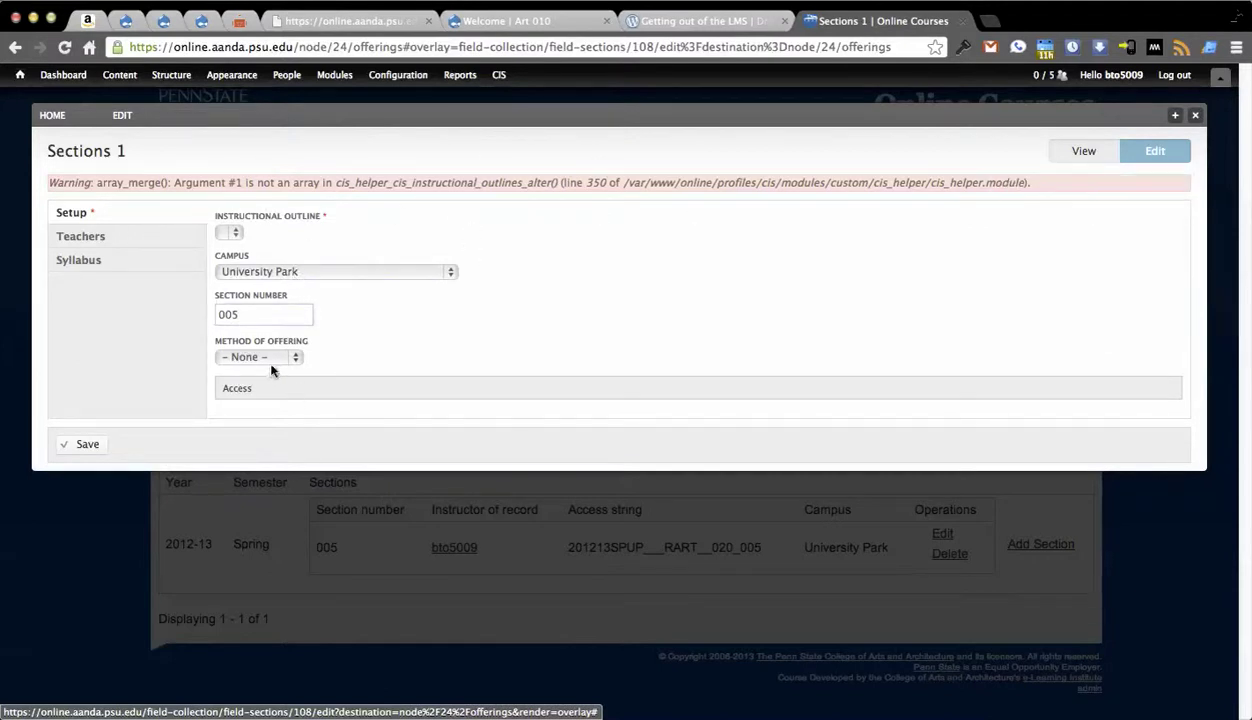
click(253, 392)
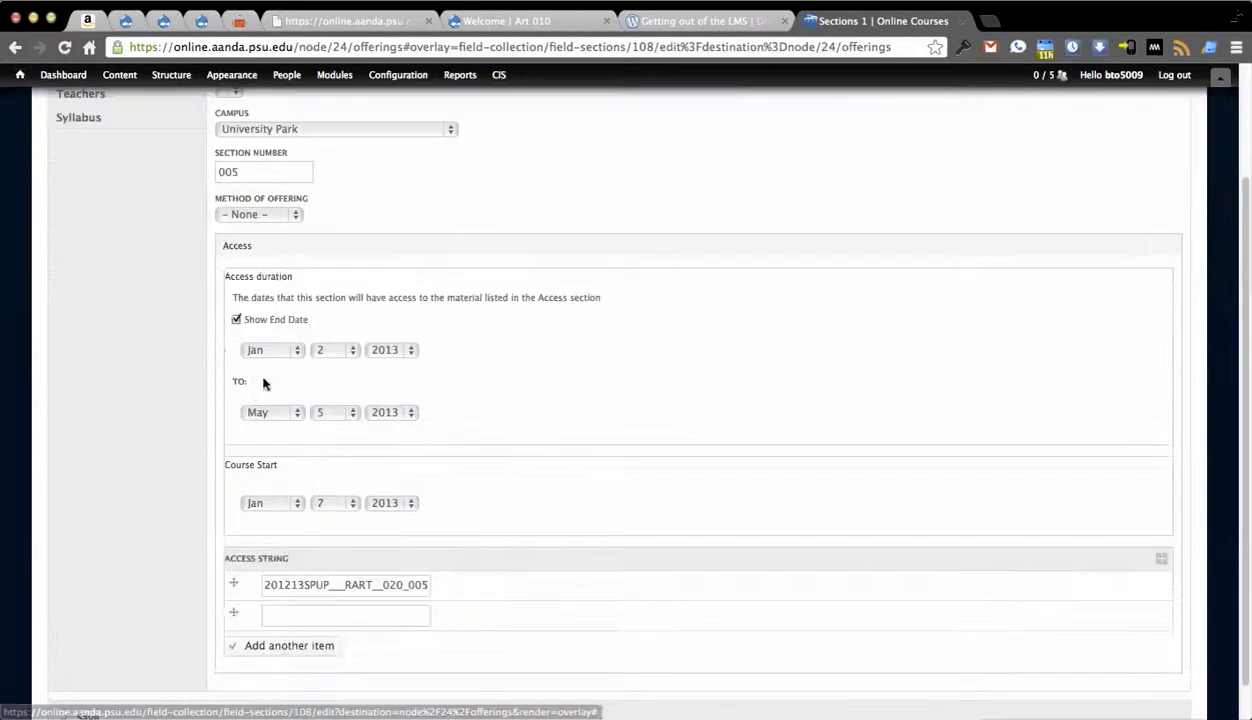
scroll(282, 568, up, 3)
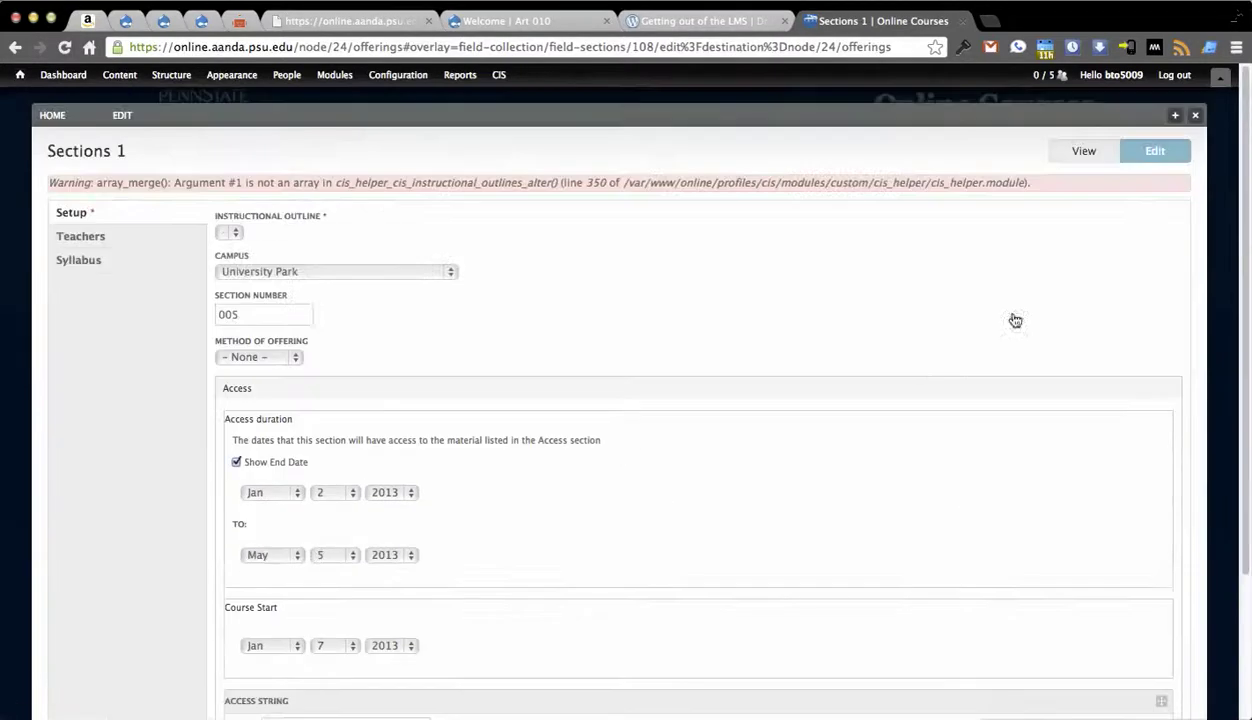
click(72, 238)
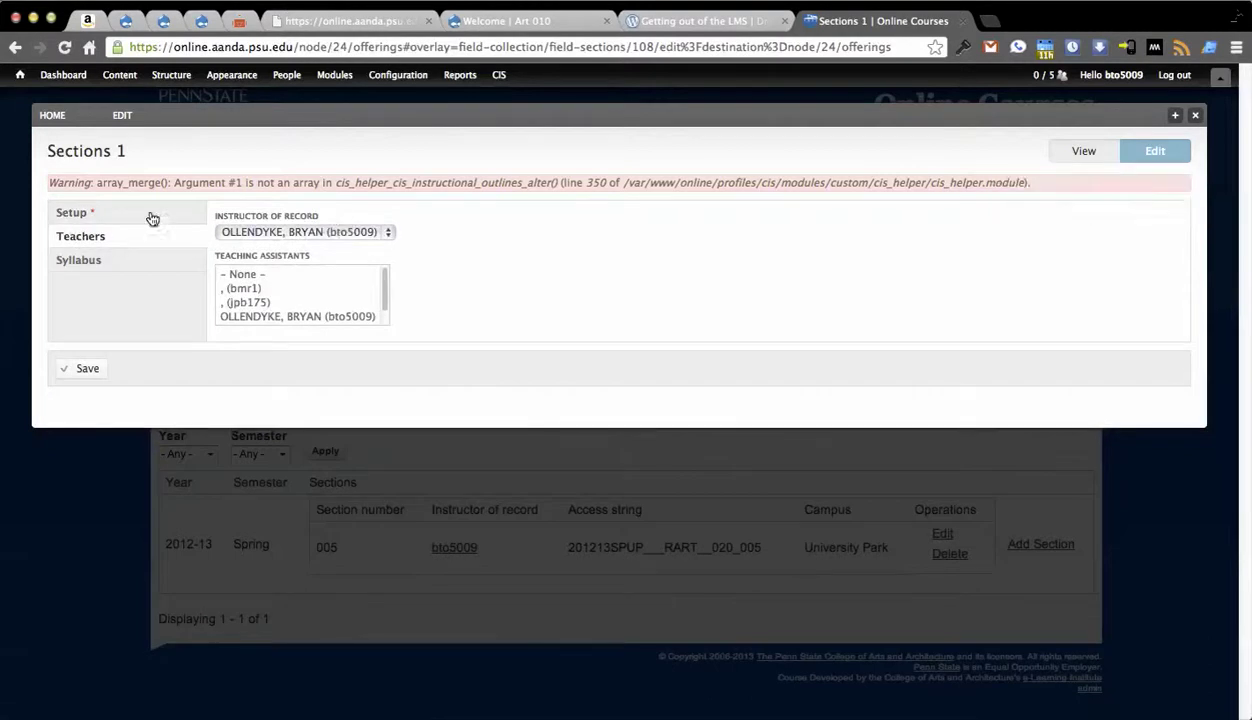
Step: Try to save section 005's syllabus with Art Fundamentals as material and Angel and Electronic Reserves as resources, and close the form
click(117, 258)
scroll(277, 372, down, 5)
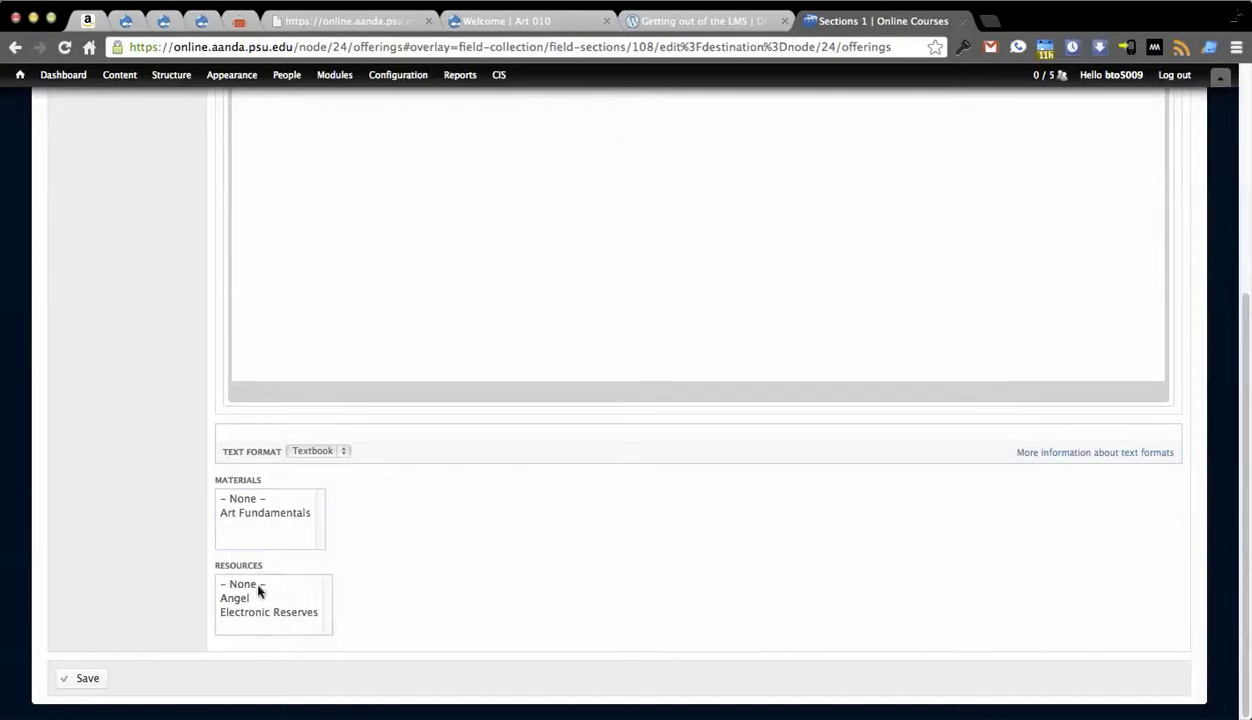
click(285, 512)
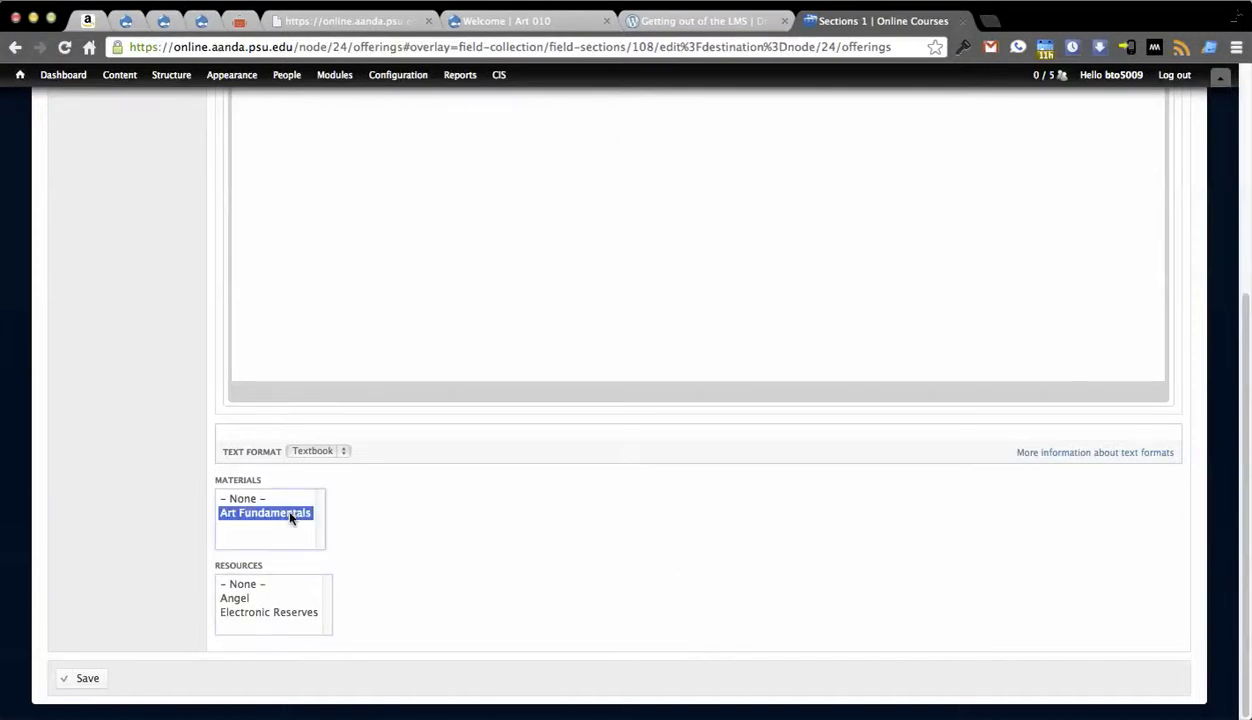
click(266, 598)
super+click(266, 612)
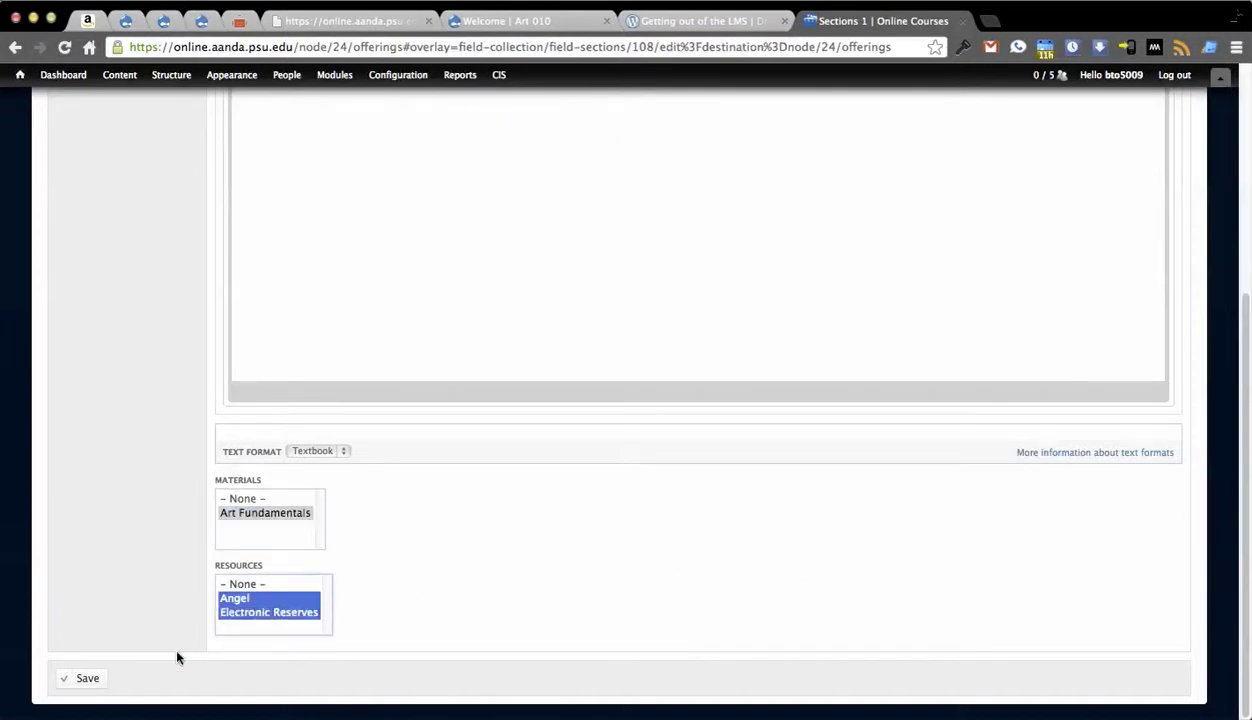
click(80, 678)
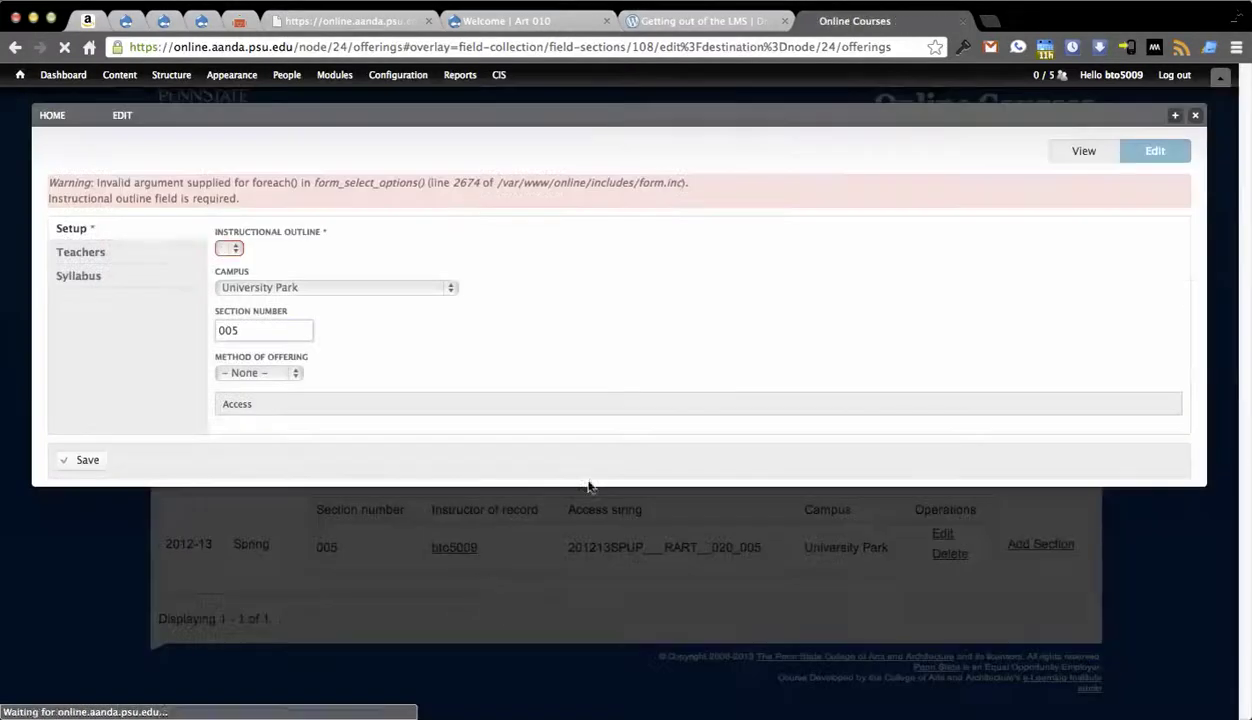
click(1194, 117)
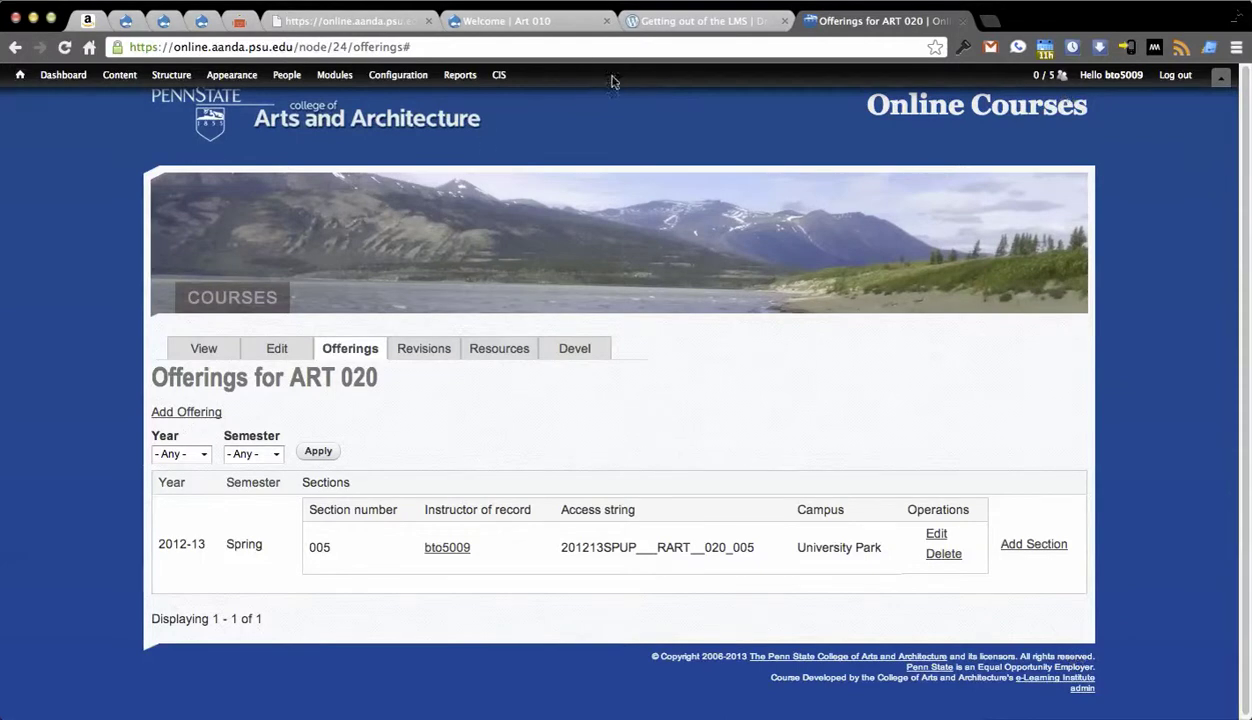
Step: Show the Art 010 course site and highlight the courses.aanda.psu.edu domain in its address
click(545, 22)
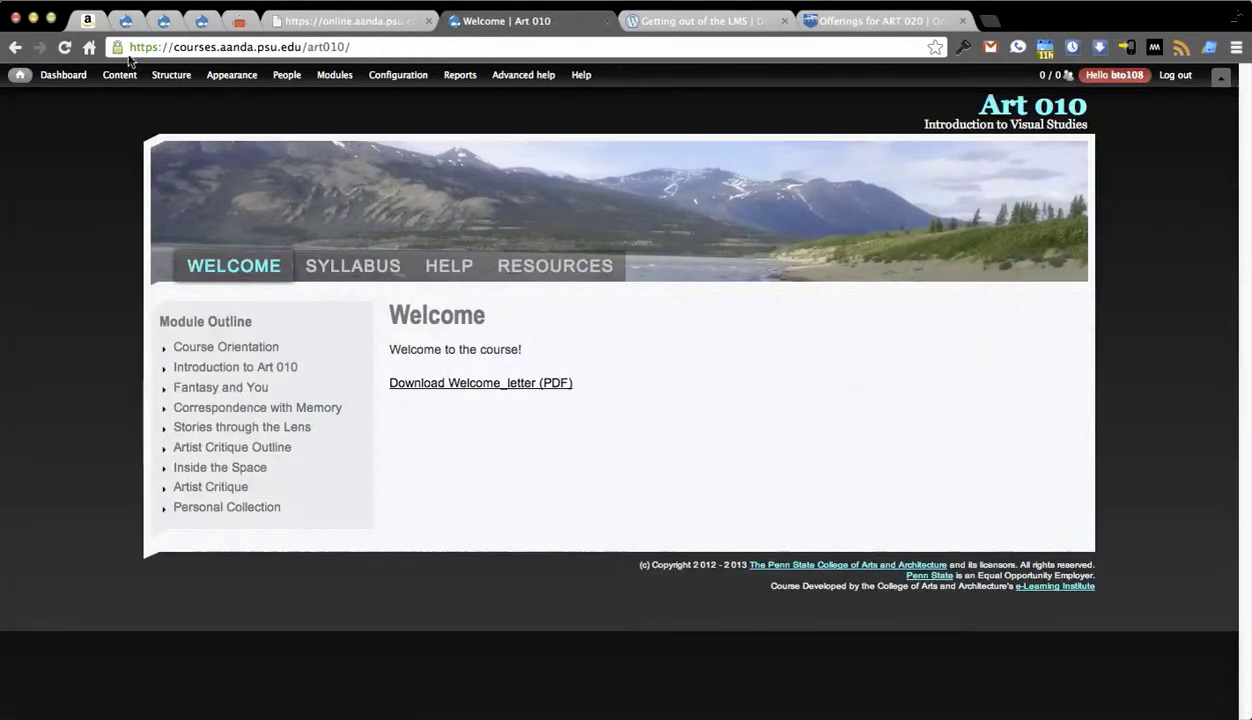
click(283, 46)
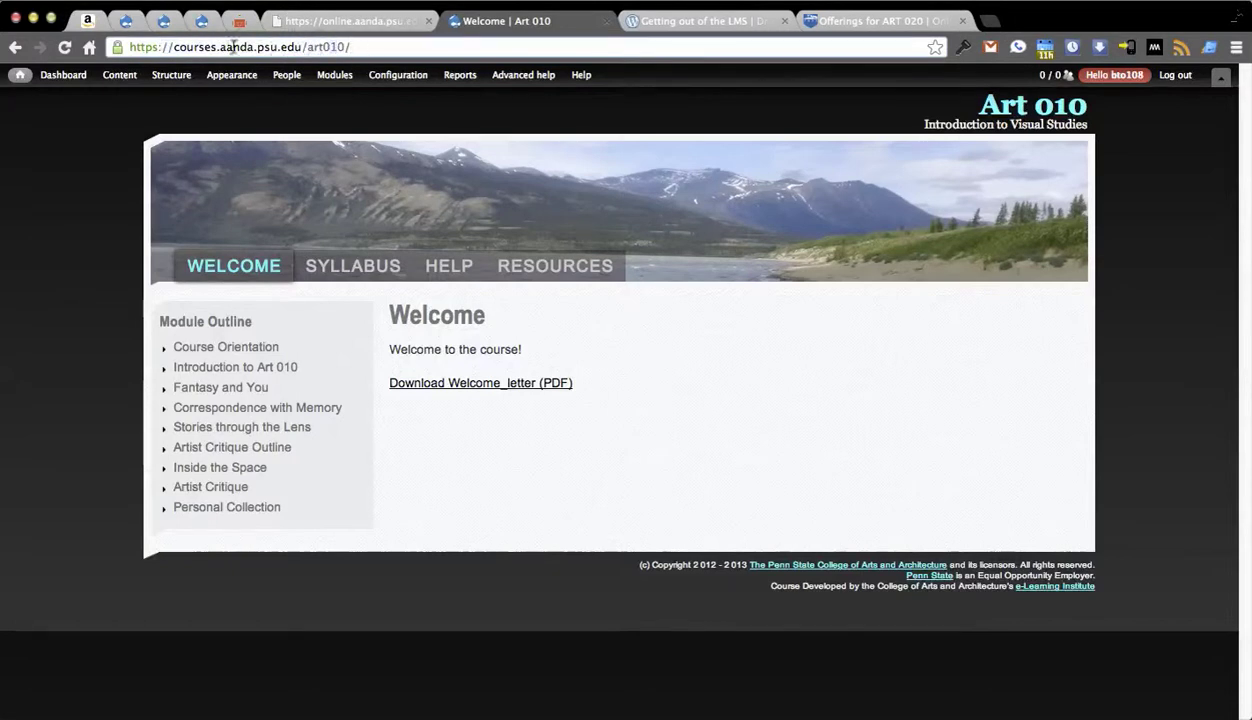
double_click(204, 46)
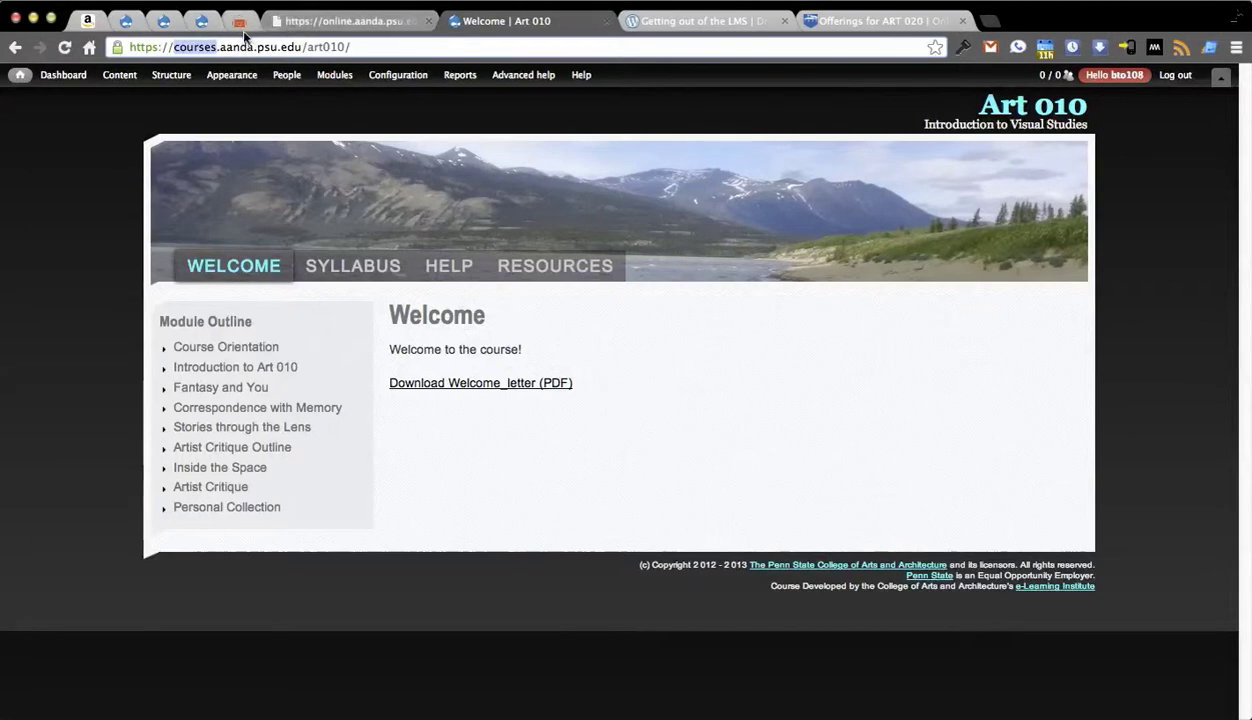
drag(175, 47, 297, 48)
click(297, 47)
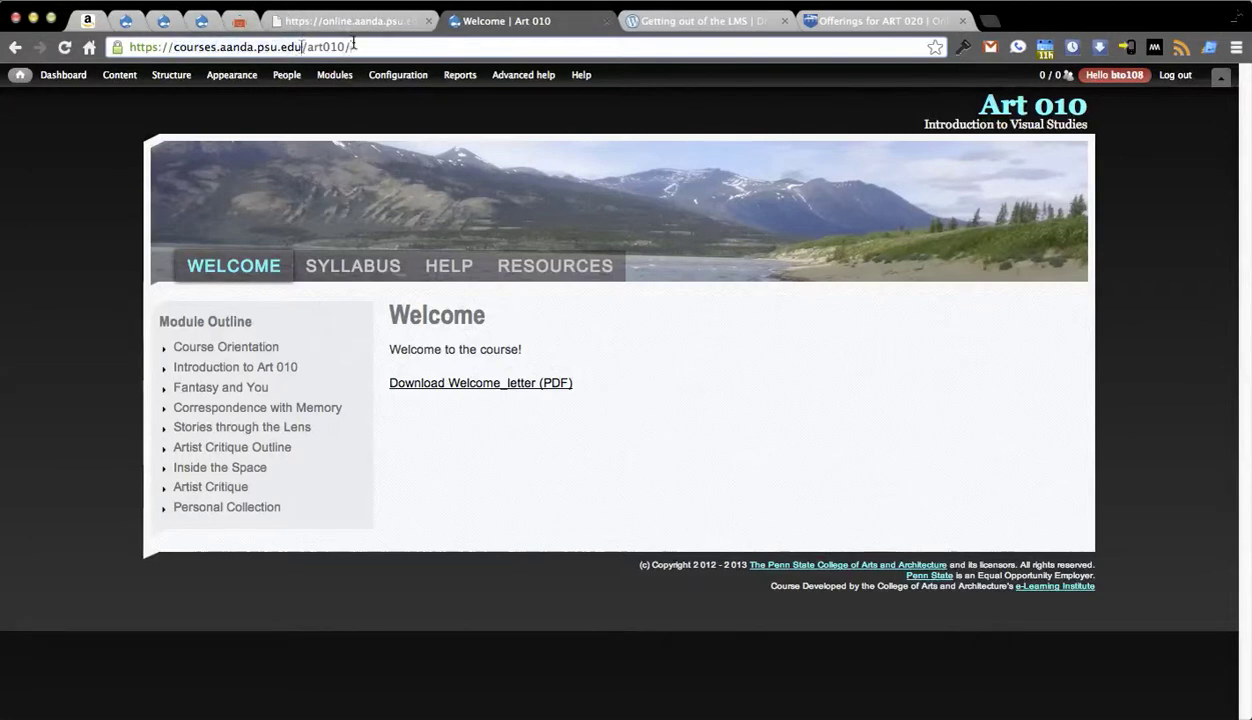